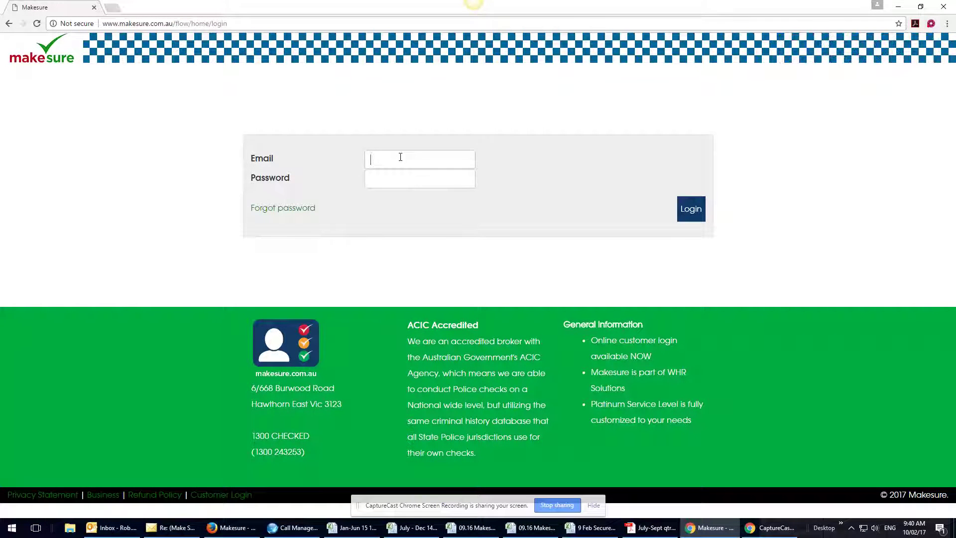
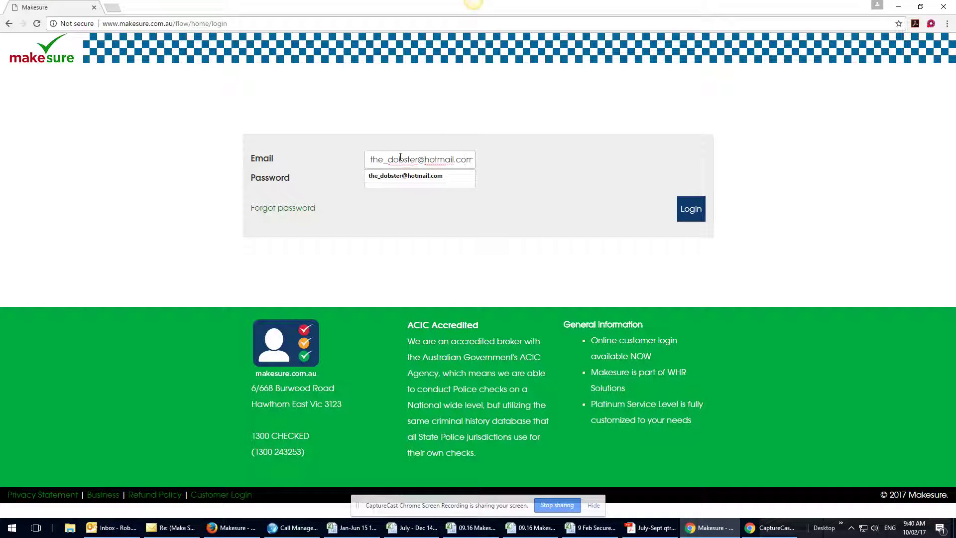
# - Sign in to Makesure with the candidate's e-mail address and password
pyautogui.press('Tab')
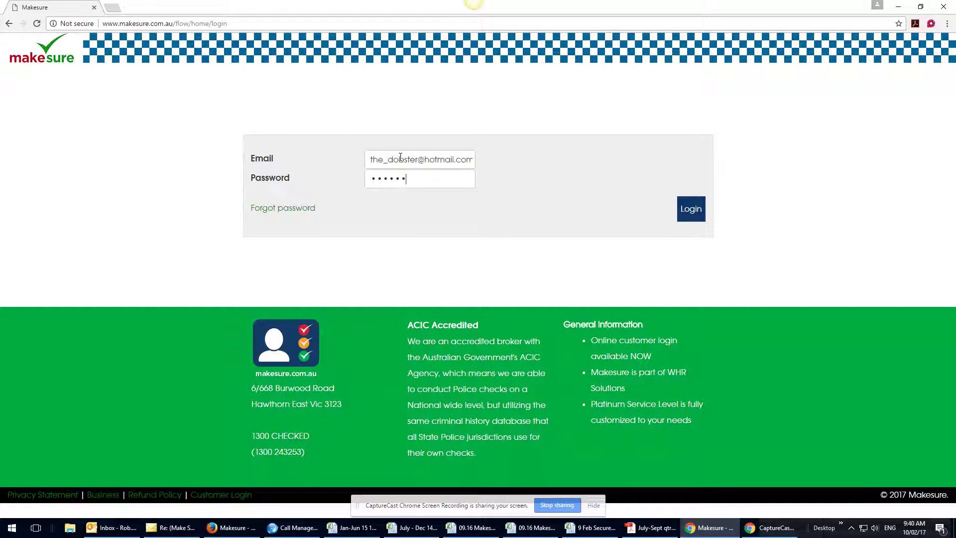
pyautogui.write('**')
pyautogui.click(697, 210)
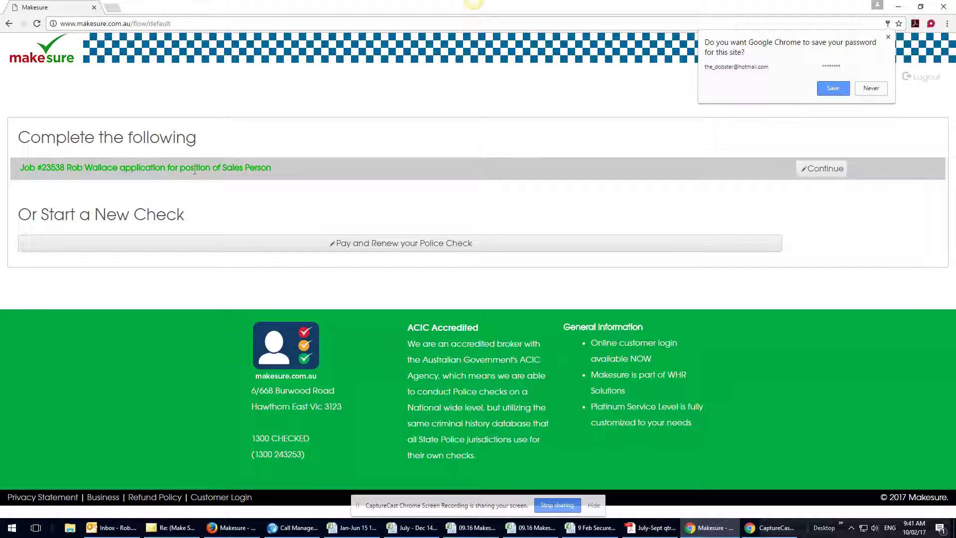
# - Continue the pending job #23538 application, grant permission for the checks and draw a signature
pyautogui.click(827, 169)
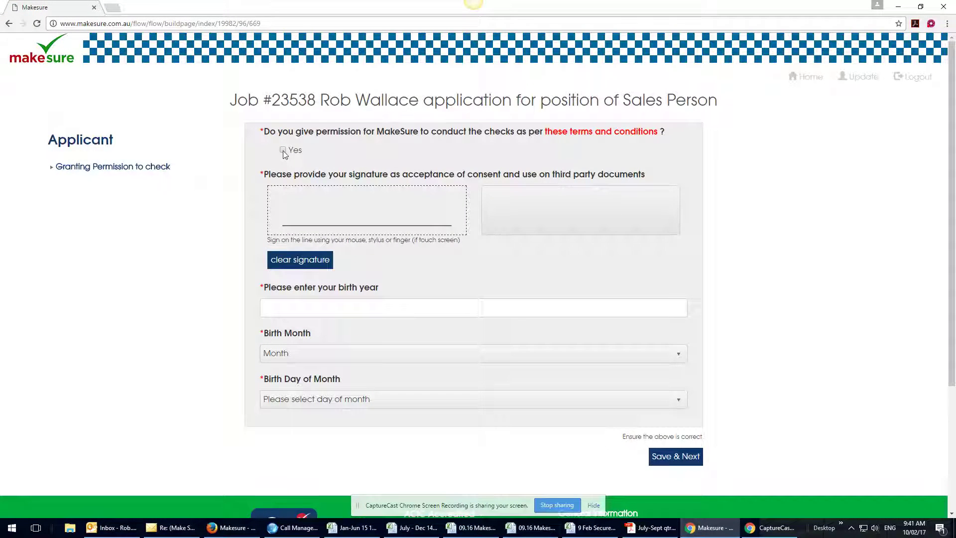
pyautogui.click(283, 150)
pyautogui.moveTo(320, 207)
pyautogui.mouseDown()
pyautogui.moveTo(301, 227)
pyautogui.moveTo(324, 199)
pyautogui.moveTo(310, 204)
pyautogui.moveTo(326, 226)
pyautogui.moveTo(301, 219)
pyautogui.mouseUp()
pyautogui.moveTo(343, 195)
pyautogui.mouseDown()
pyautogui.moveTo(338, 219)
pyautogui.moveTo(462, 207)
pyautogui.mouseUp()
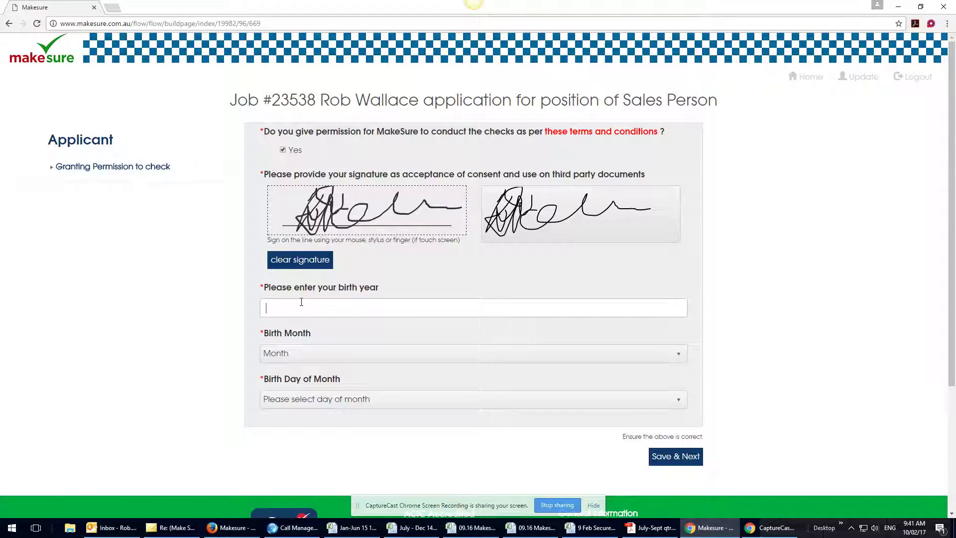
pyautogui.write('1980')
pyautogui.click(335, 351)
pyautogui.press('Return')
pyautogui.click(327, 401)
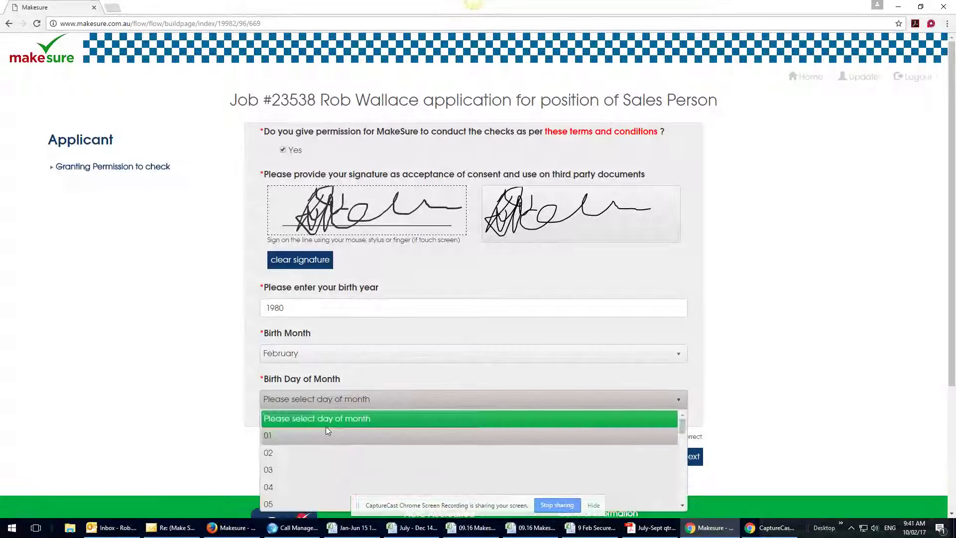
pyautogui.click(315, 463)
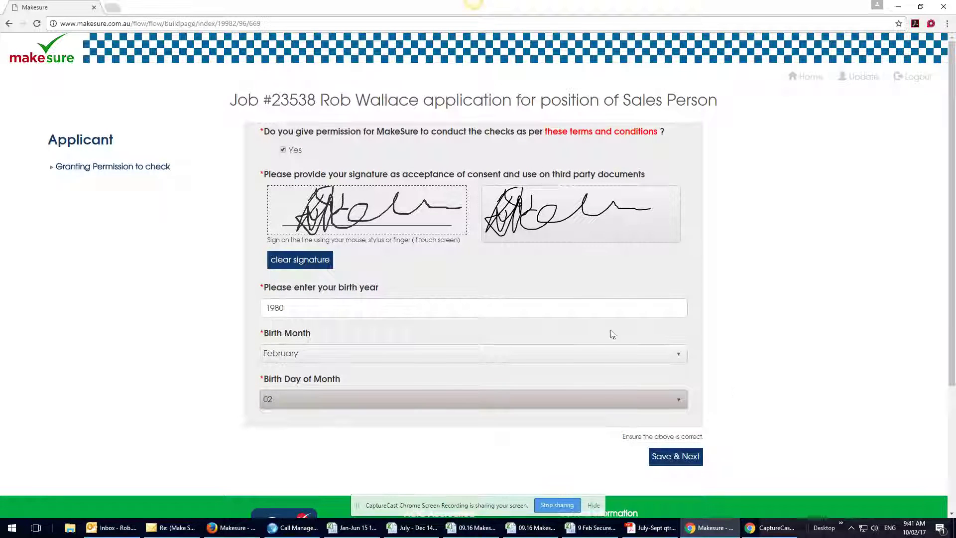
pyautogui.click(676, 458)
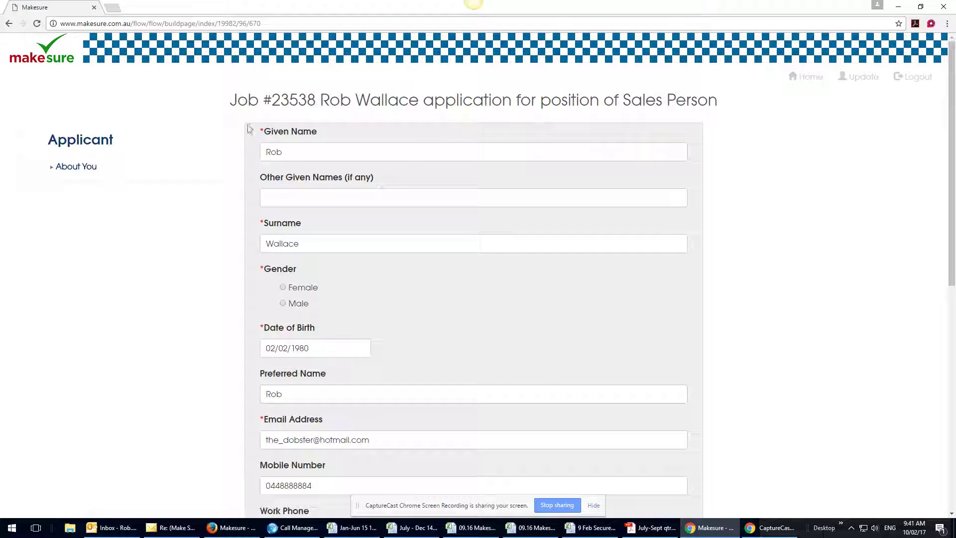
# - Add an other given name and set the gender to Male
pyautogui.click(296, 196)
pyautogui.write('John')
pyautogui.click(283, 303)
# - Fill the home address from the autocomplete suggestion and save the About You details
pyautogui.scroll(-4, 397, 307)
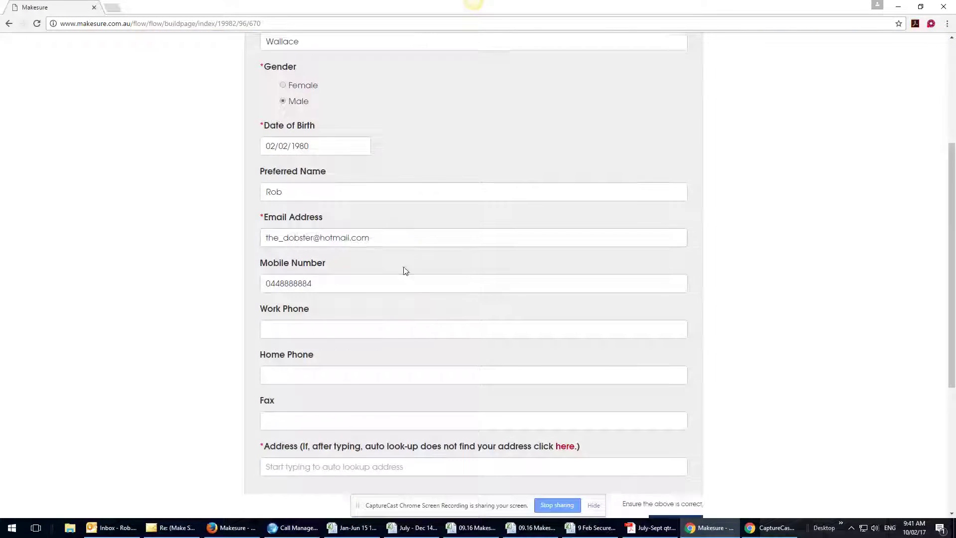
pyautogui.scroll(-2, 403, 271)
pyautogui.click(318, 369)
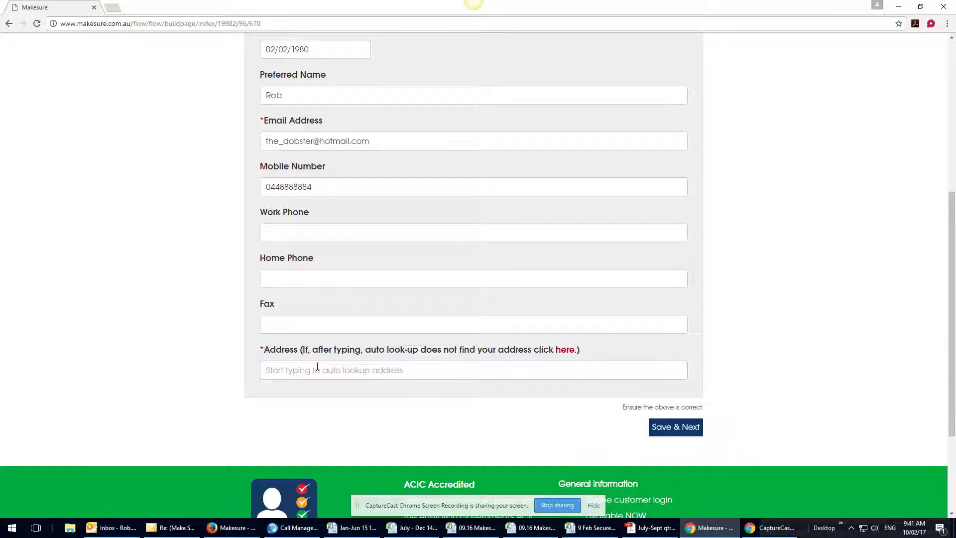
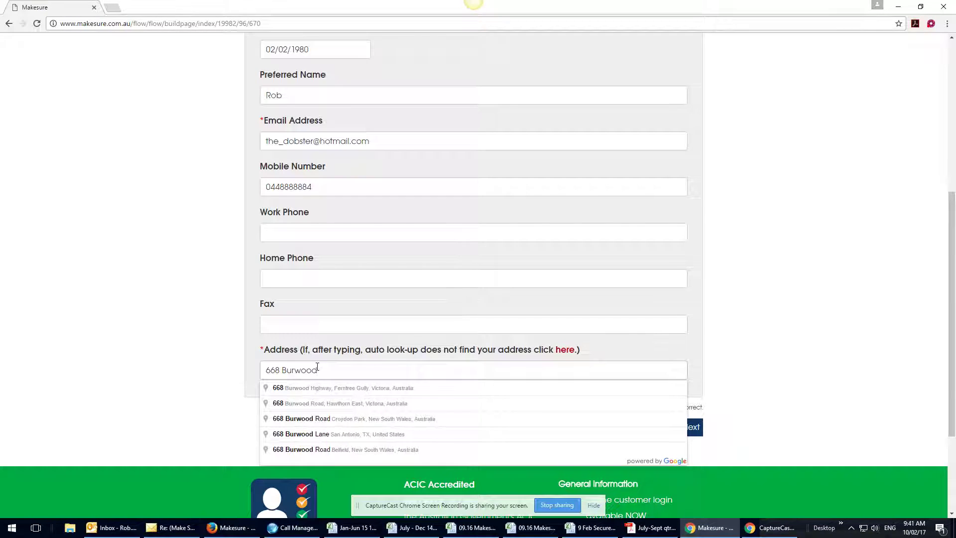
pyautogui.press('Down')
pyautogui.press('Down')
pyautogui.press('Return')
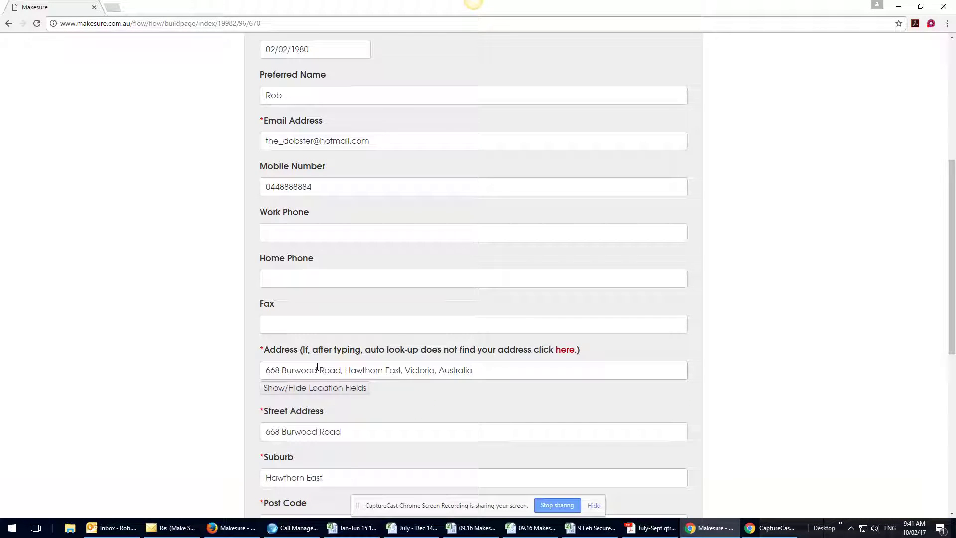
pyautogui.scroll(-4, 437, 375)
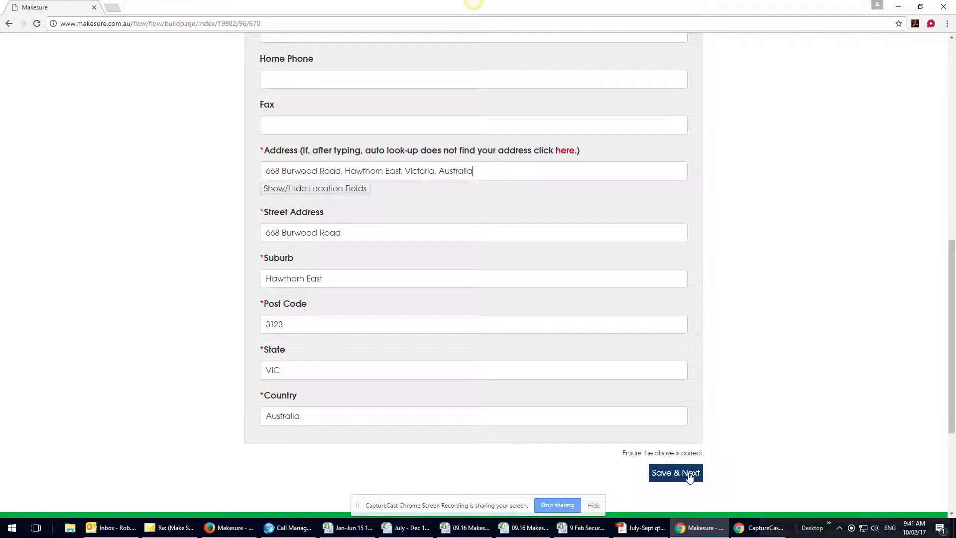
pyautogui.click(690, 476)
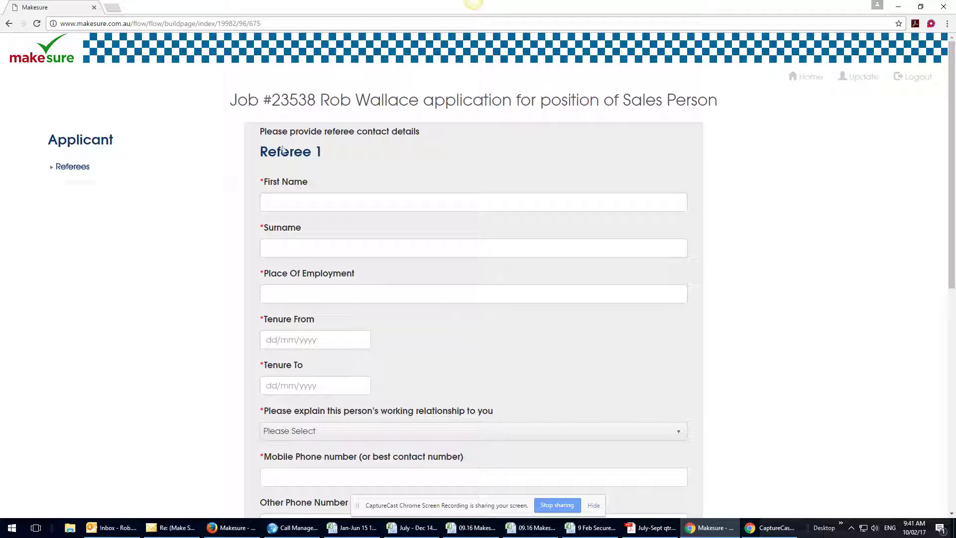
# - Enter Referee 1's name
pyautogui.scroll(-3, 406, 245)
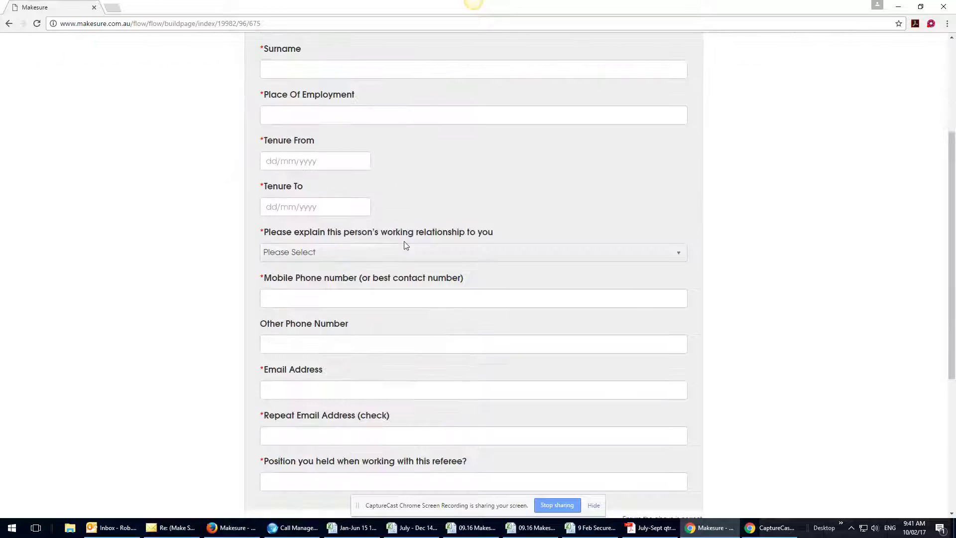
pyautogui.scroll(2, 380, 374)
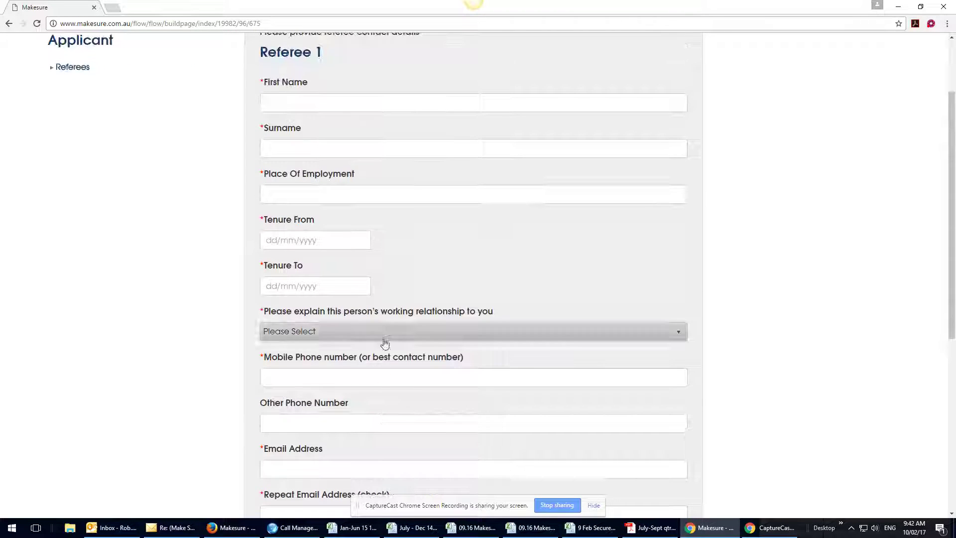
pyautogui.scroll(2, 361, 154)
pyautogui.click(322, 203)
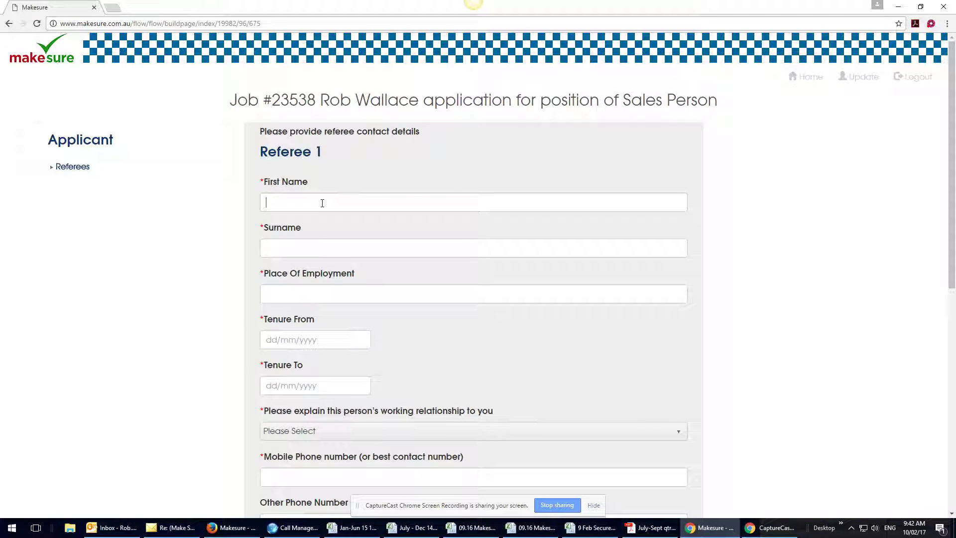
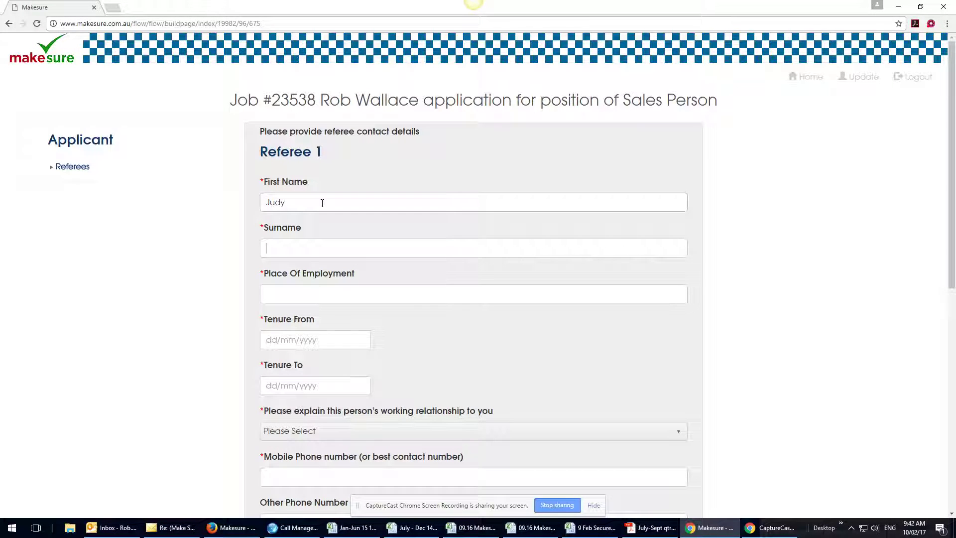
# - Set Referee 1's employer to Programmed and tenure dates 01/01/2015 to 01/02/2016
pyautogui.click(326, 293)
pyautogui.write('Pro')
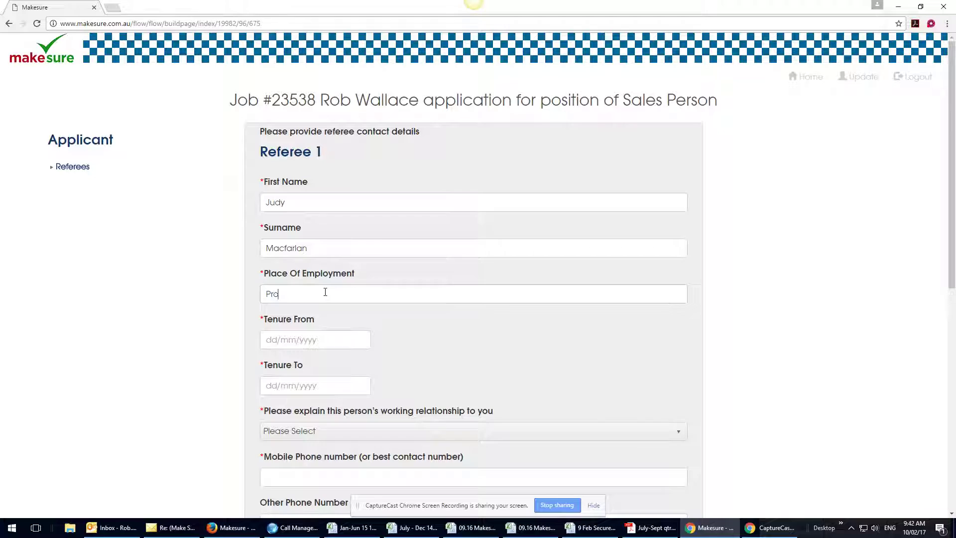
pyautogui.write('grammed')
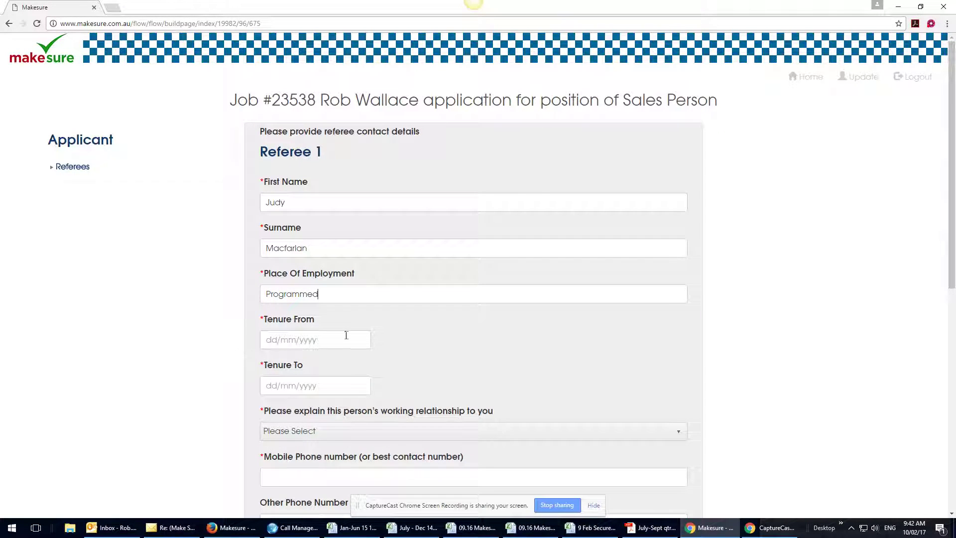
pyautogui.click(331, 342)
pyautogui.moveTo(330, 342); pyautogui.dragTo(245, 351)
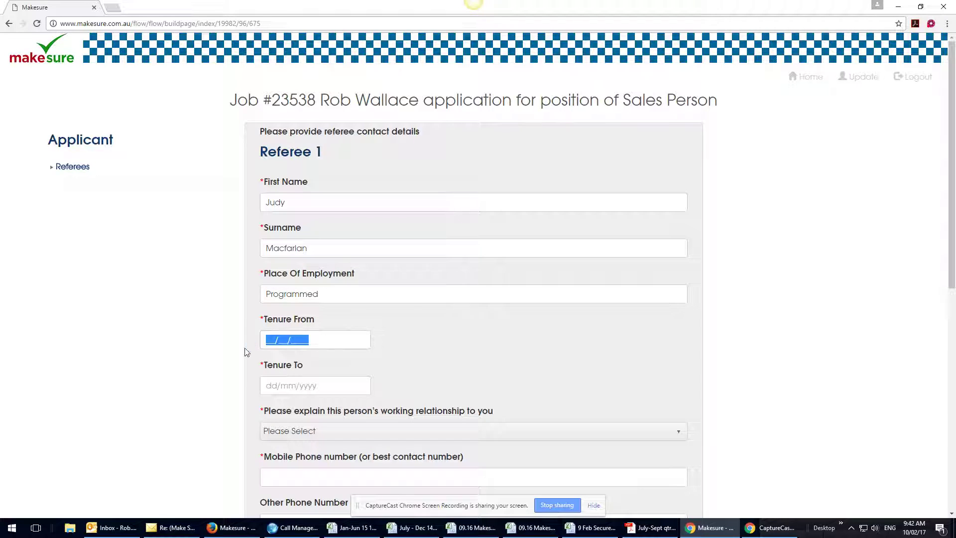
pyautogui.write('010112')
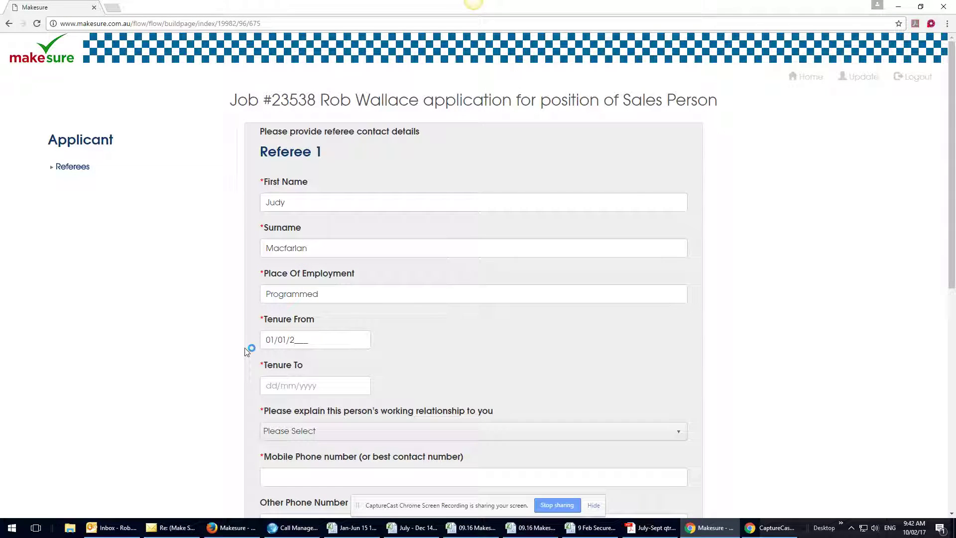
pyautogui.write('015')
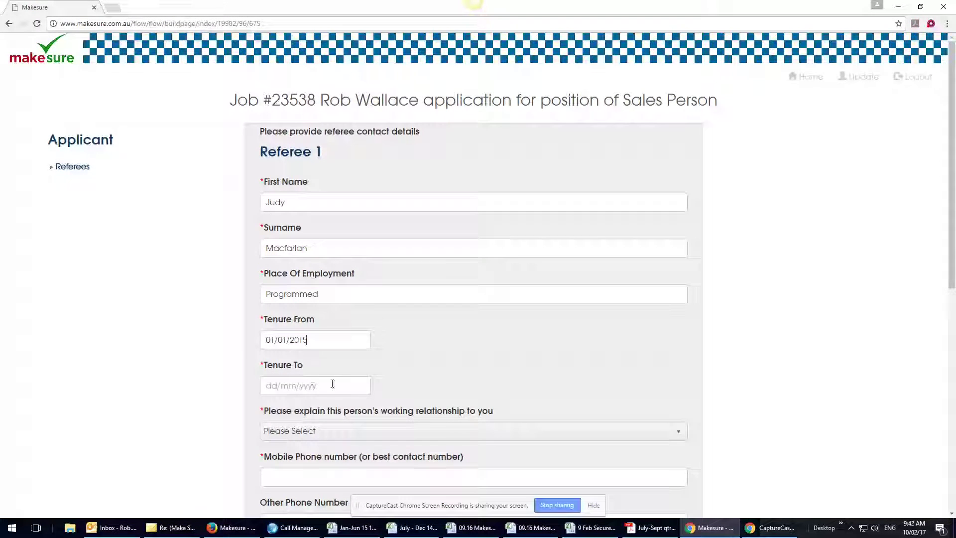
pyautogui.moveTo(331, 386); pyautogui.dragTo(237, 385)
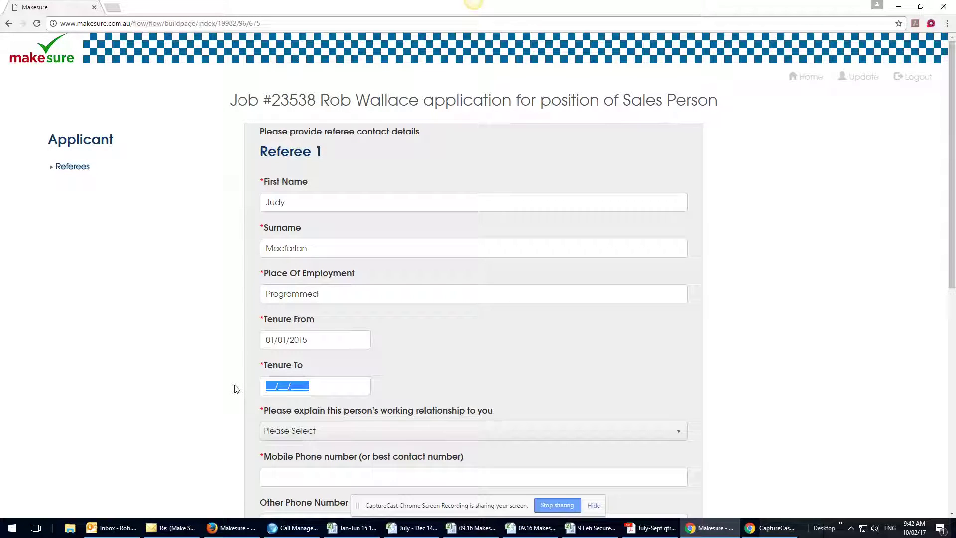
pyautogui.write('01/02/016_')
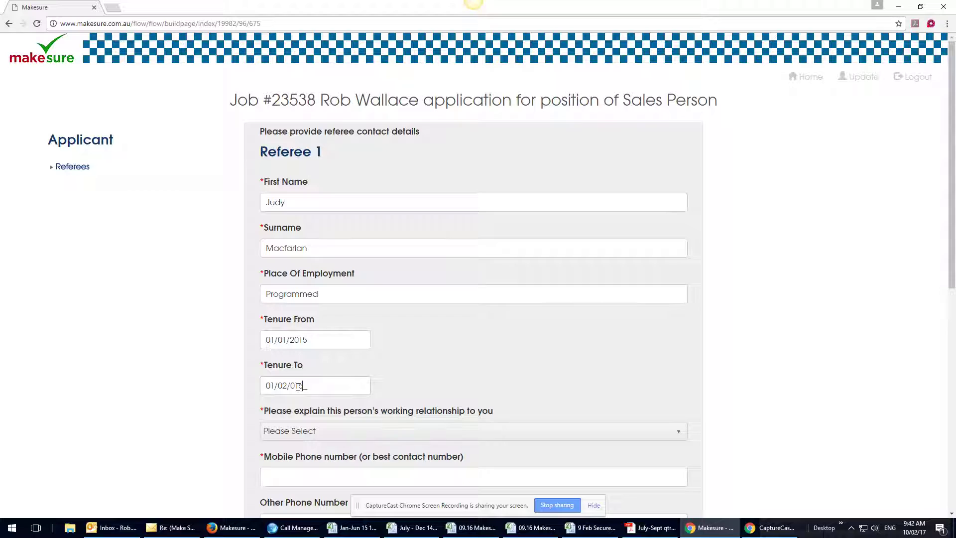
pyautogui.press('BackSpace')
pyautogui.press('BackSpace')
pyautogui.press('BackSpace')
# - Correct the Tenure To year to 2016 and choose Manager of my Manager as the relationship
pyautogui.write('2016')
pyautogui.scroll(-4, 424, 260)
pyautogui.click(443, 235)
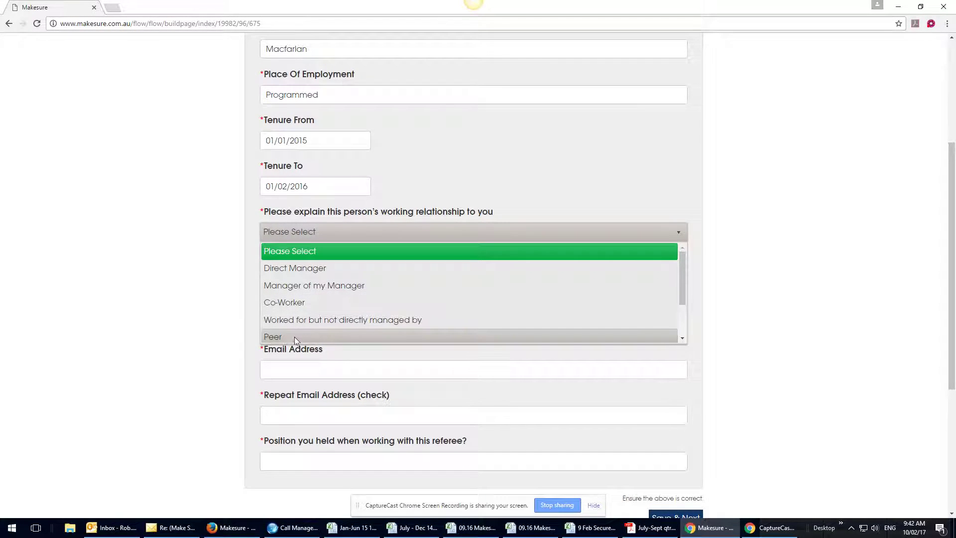
pyautogui.click(331, 287)
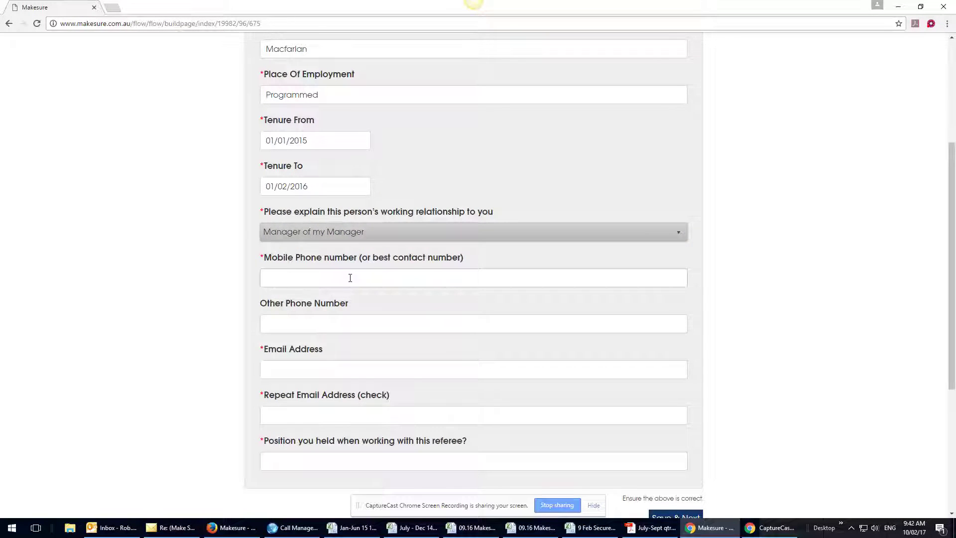
# - Paste the referee's mobile number and e-mail address, plus the e-mail confirmation, from Outlook
pyautogui.click(349, 277)
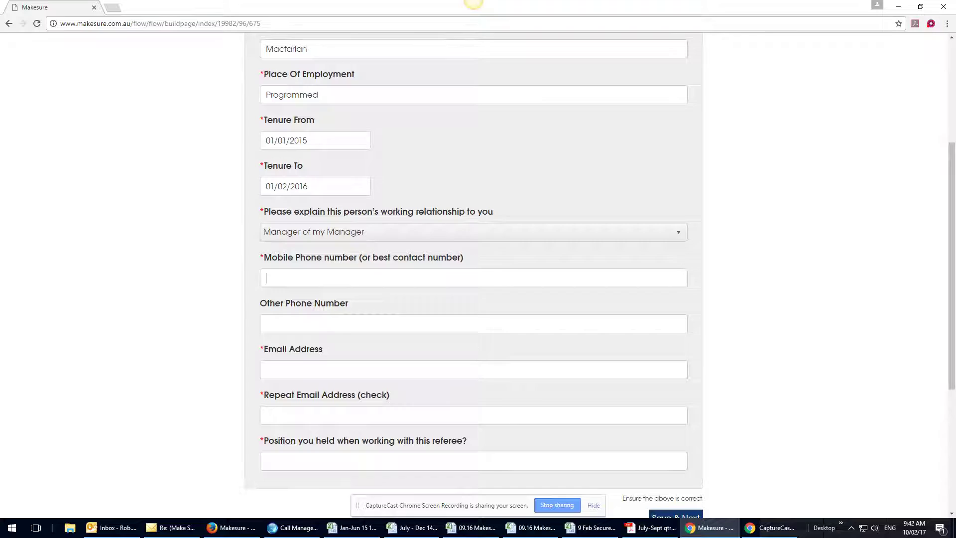
pyautogui.hotkey('alt', 'Tab')
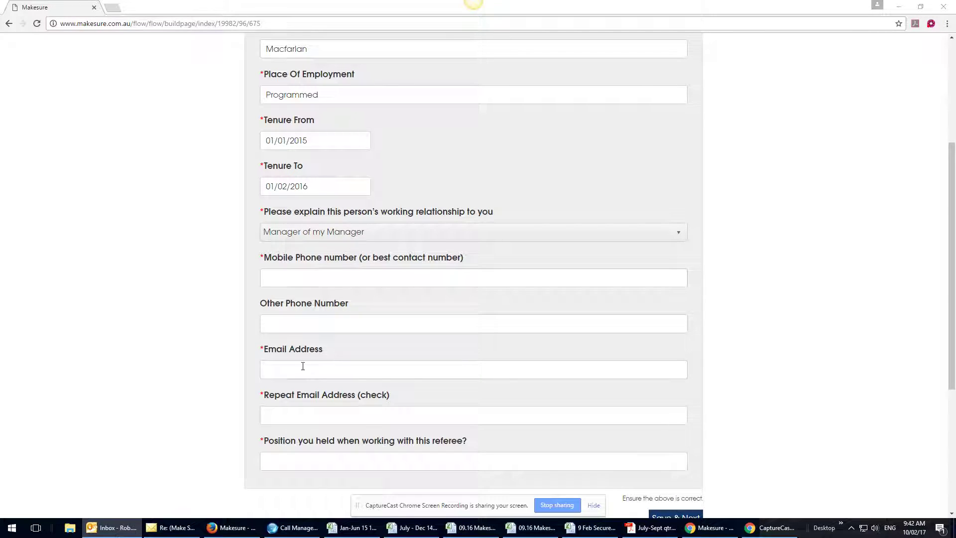
pyautogui.click(293, 283)
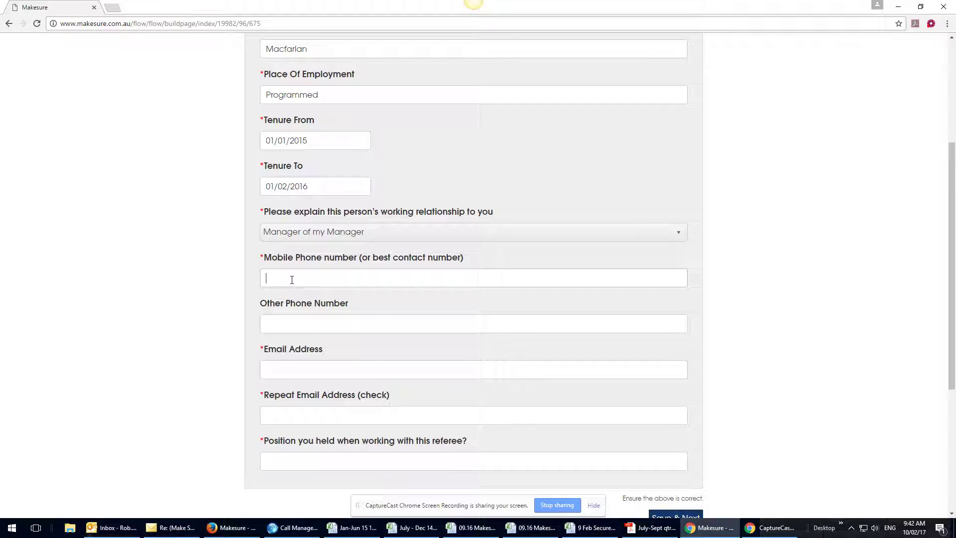
pyautogui.rightClick(292, 280)
pyautogui.click(322, 341)
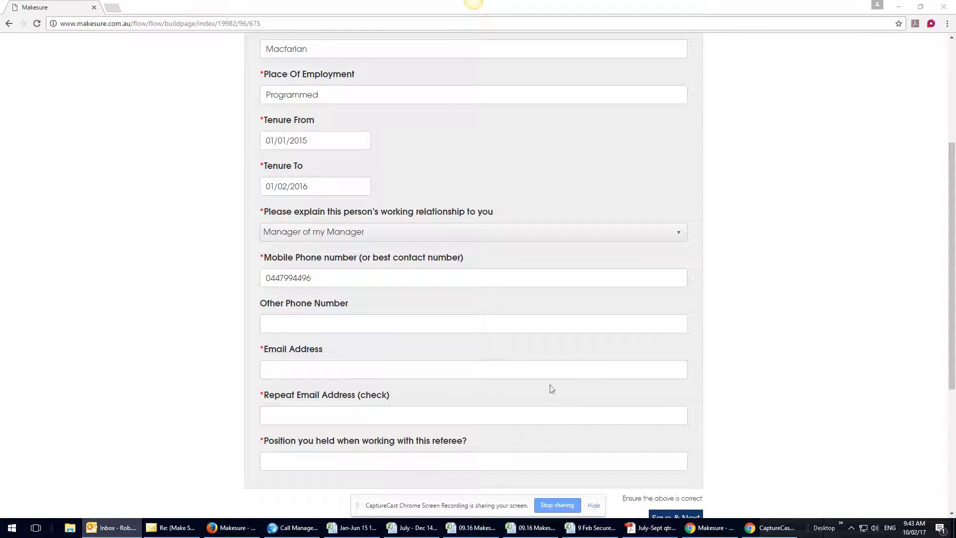
pyautogui.click(301, 363)
pyautogui.hotkey('ctrl', 'v')
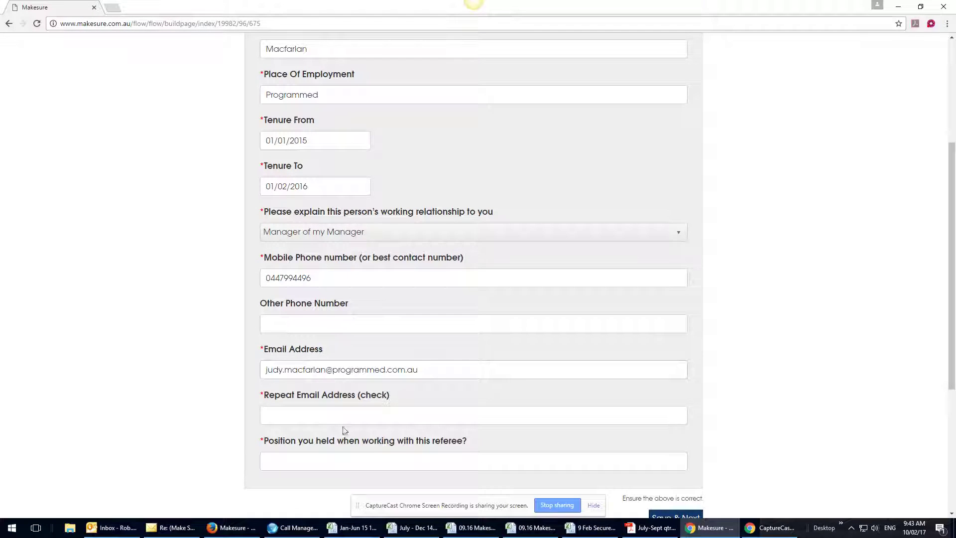
pyautogui.click(269, 415)
pyautogui.hotkey('ctrl', 'v')
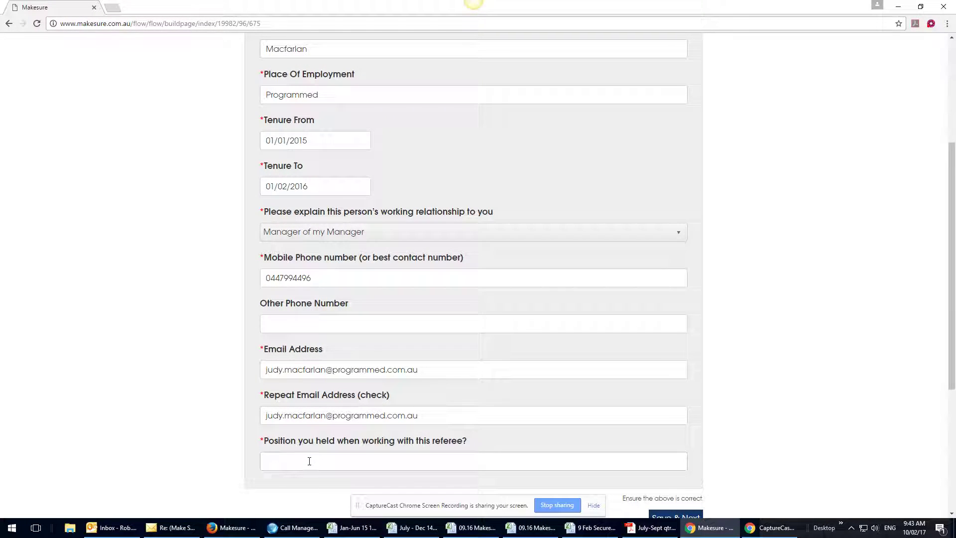
# - Enter position Sales Person and save the referee details
pyautogui.write('Sales Person')
pyautogui.scroll(-4, 648, 359)
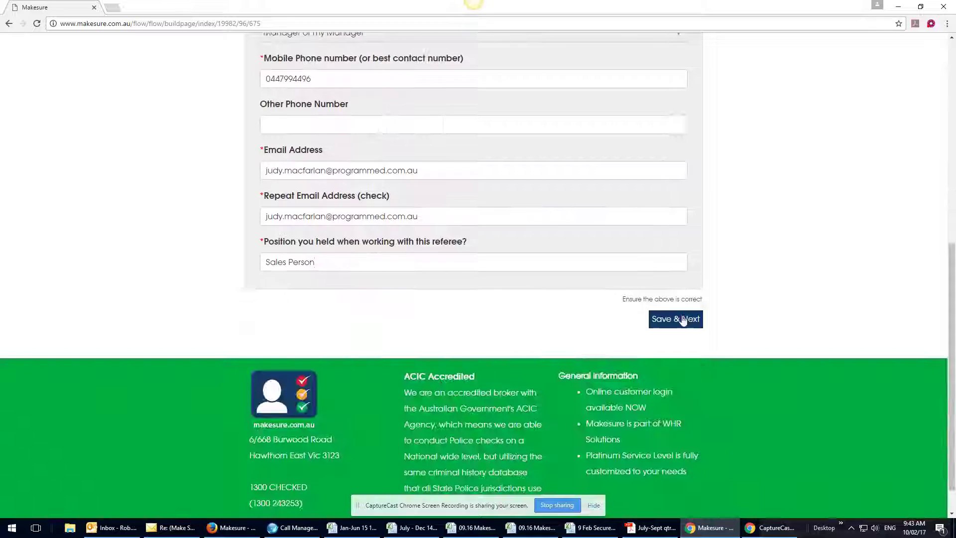
pyautogui.click(684, 321)
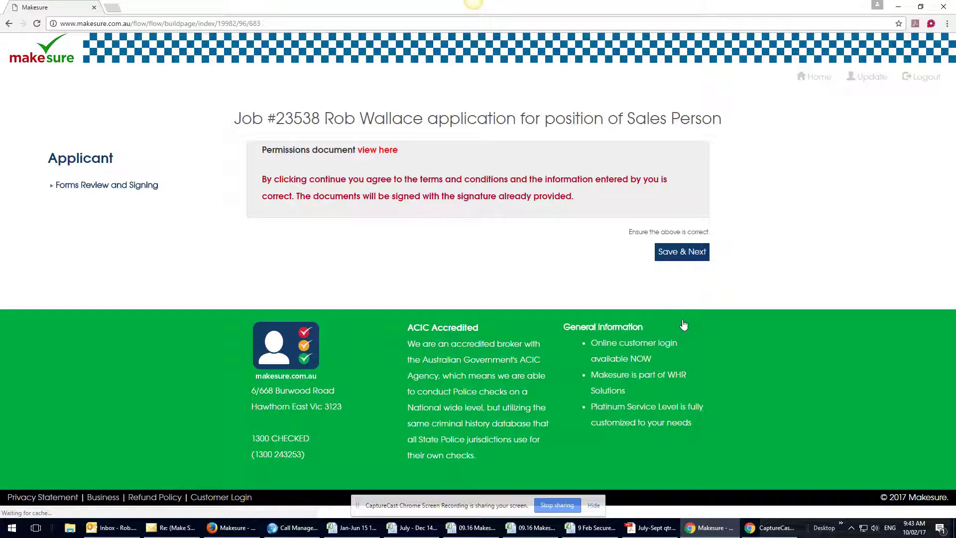
# - Accept the forms review, complete the application and log out of Makesure
pyautogui.click(685, 254)
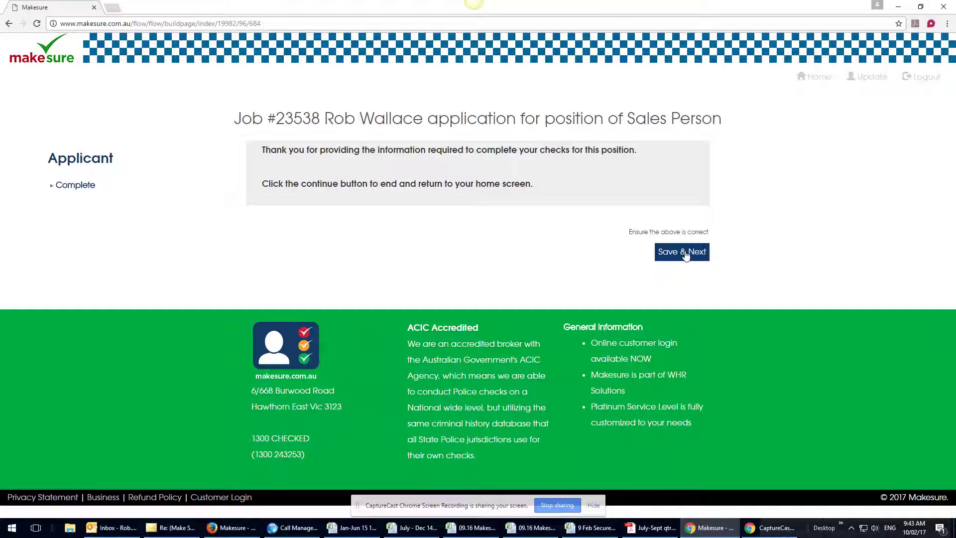
pyautogui.click(685, 254)
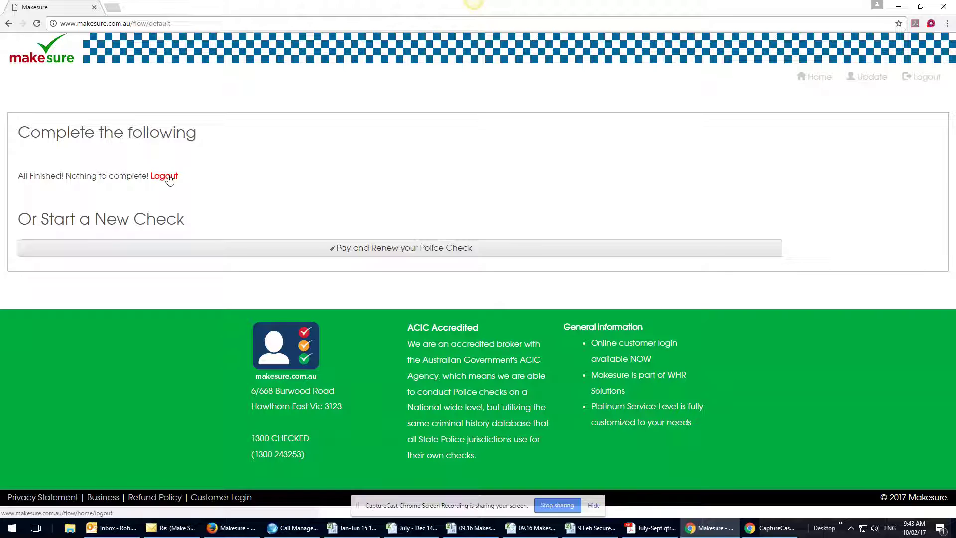
pyautogui.click(169, 177)
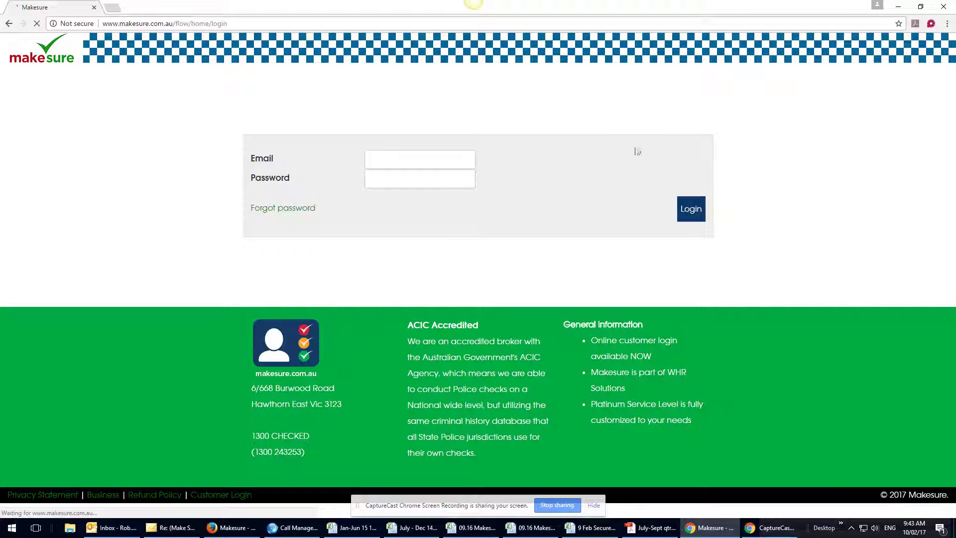